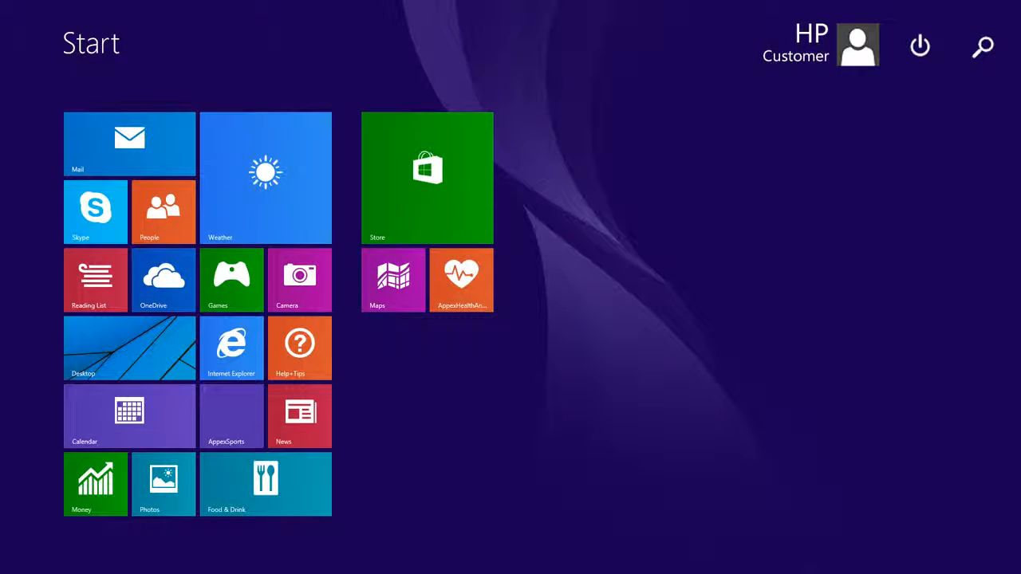
- Open Disk Management through a search for "disk management" and change the D: volume's drive letter to F
type("disk management")
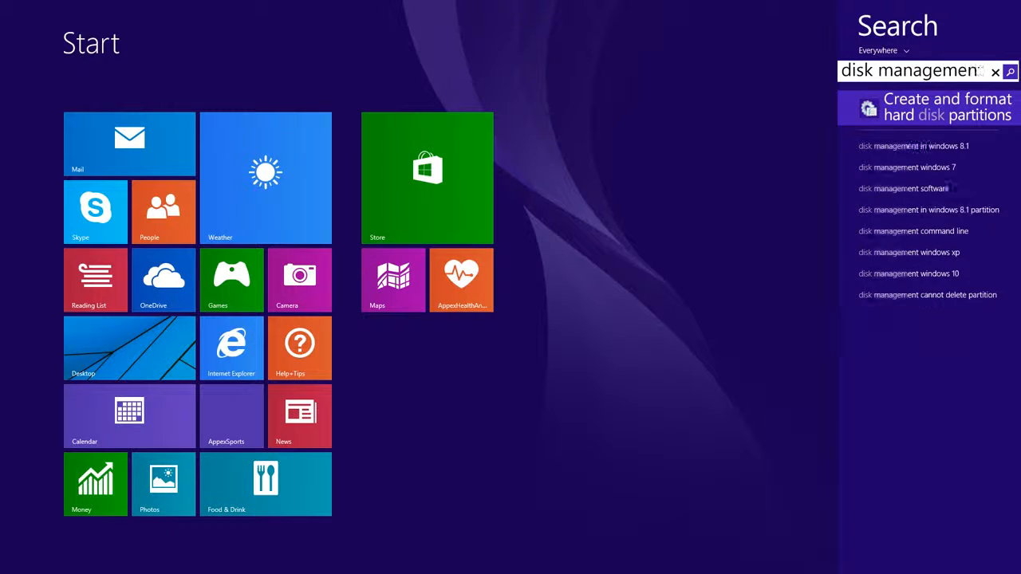
left_click(973, 106)
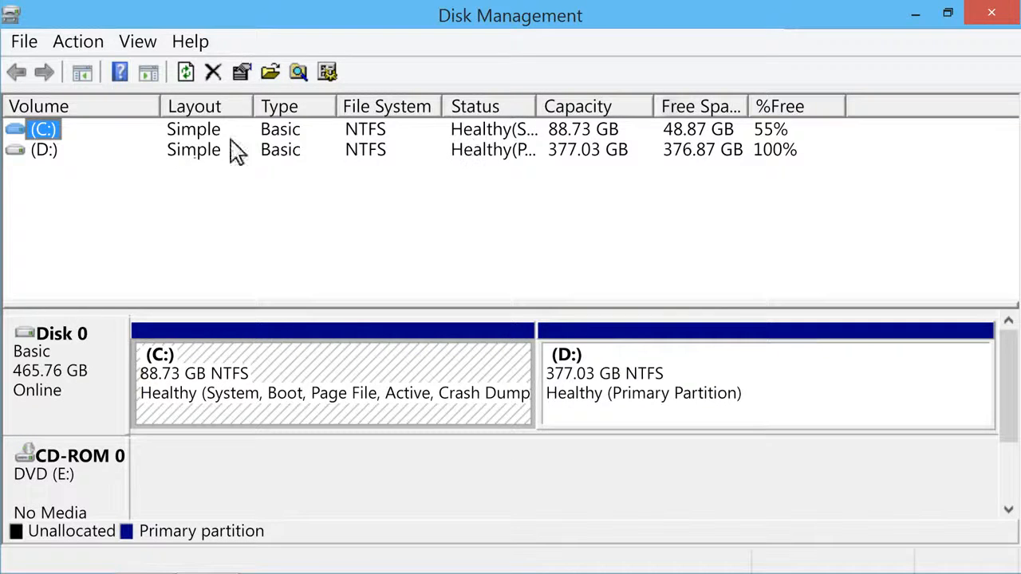
right_click(44, 151)
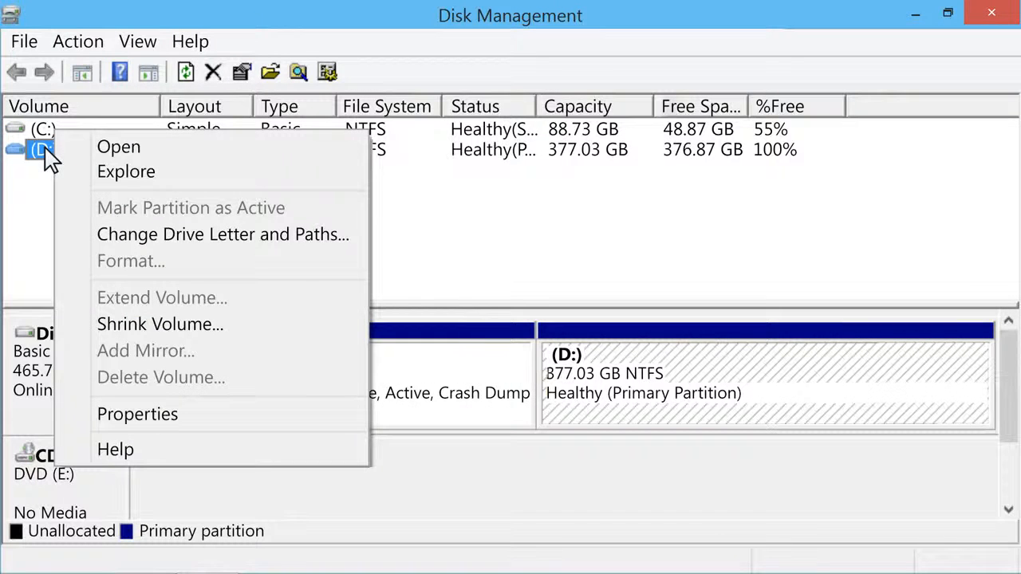
left_click(263, 244)
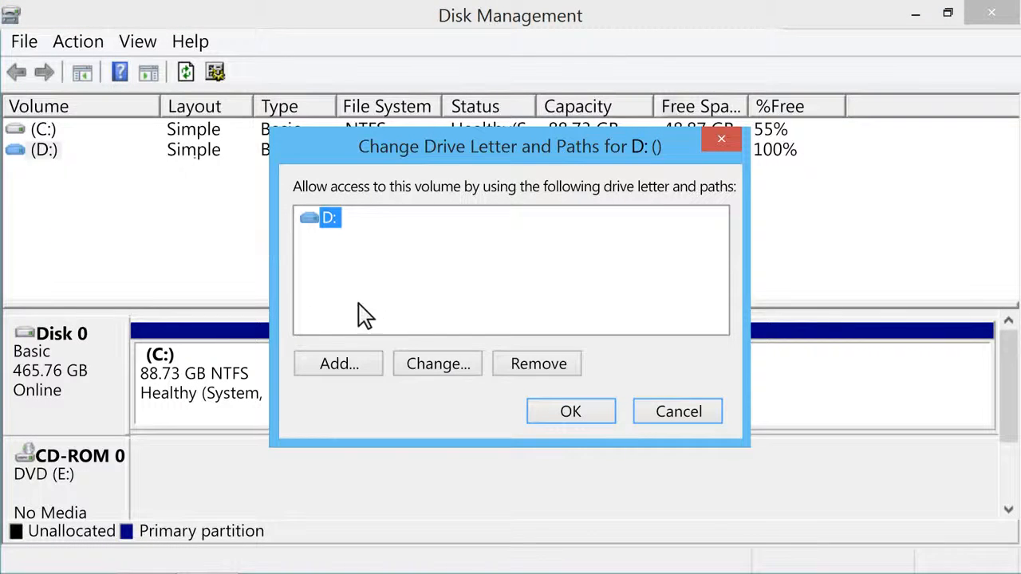
left_click(453, 370)
left_click(453, 370)
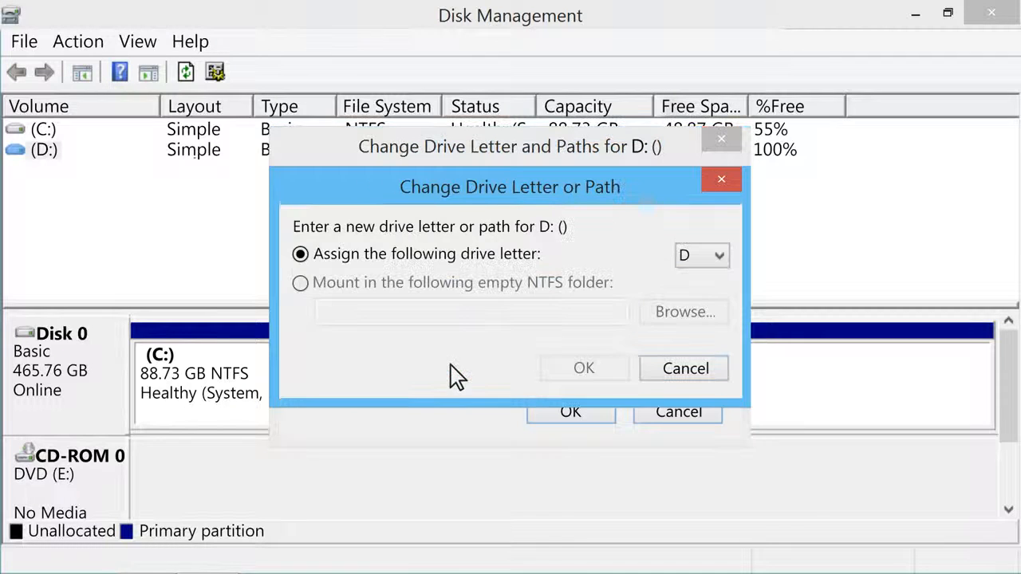
left_click(718, 256)
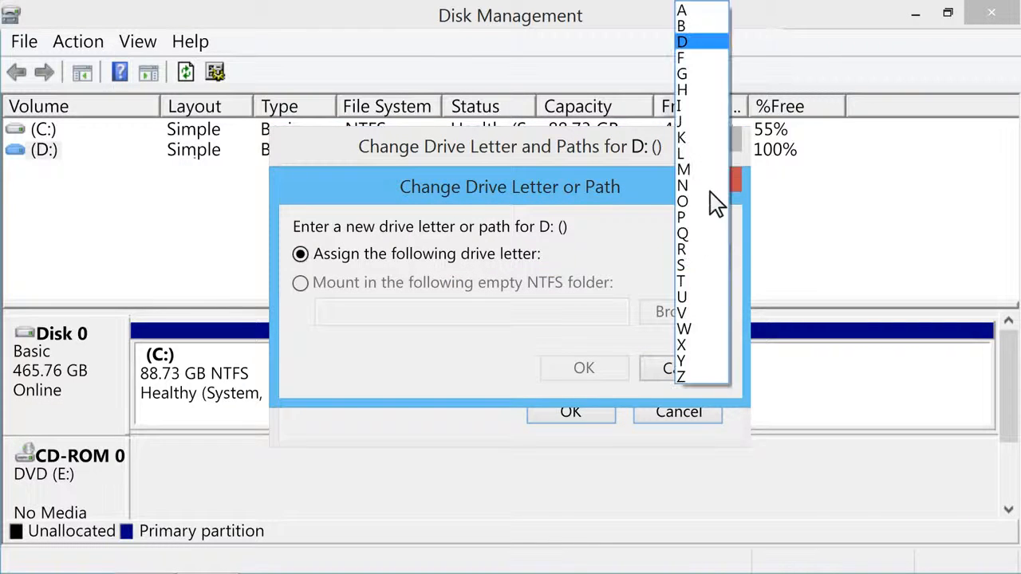
left_click(690, 57)
left_click(599, 368)
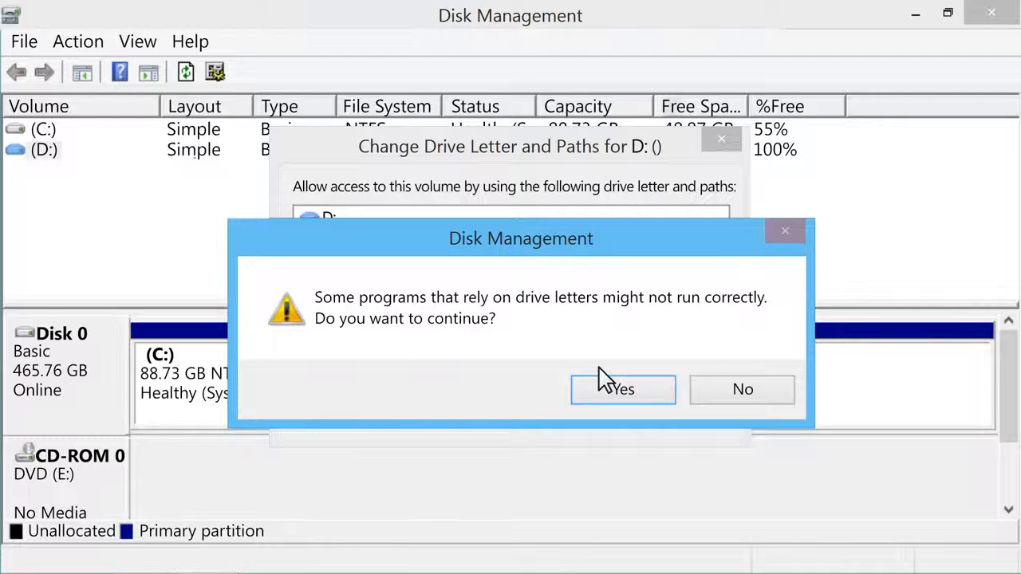
left_click(640, 389)
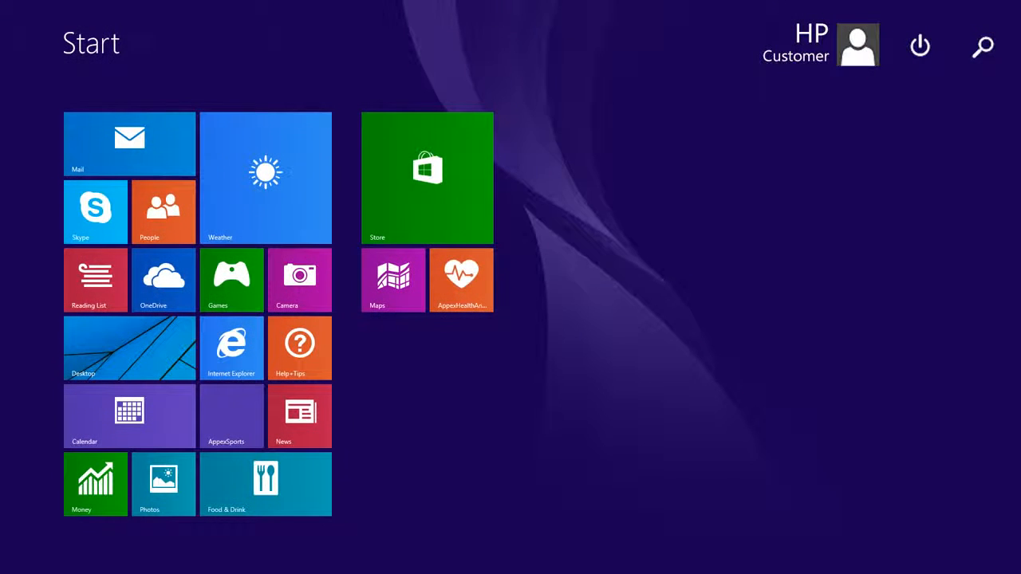
- Open Disk Management from the Start screen and remove the drive letter from the D: volume
key("super+s")
type("disk management")
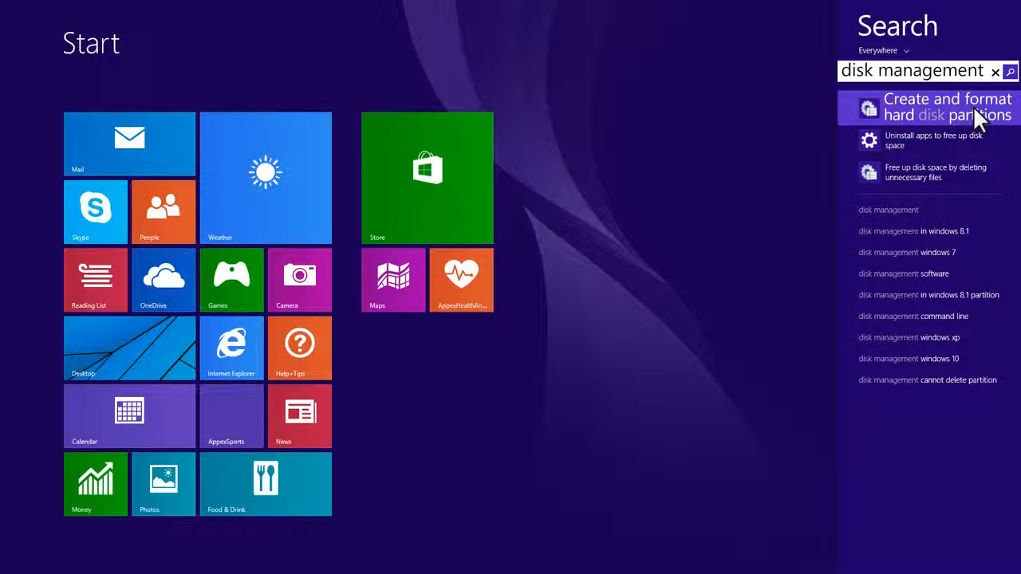
left_click(972, 106)
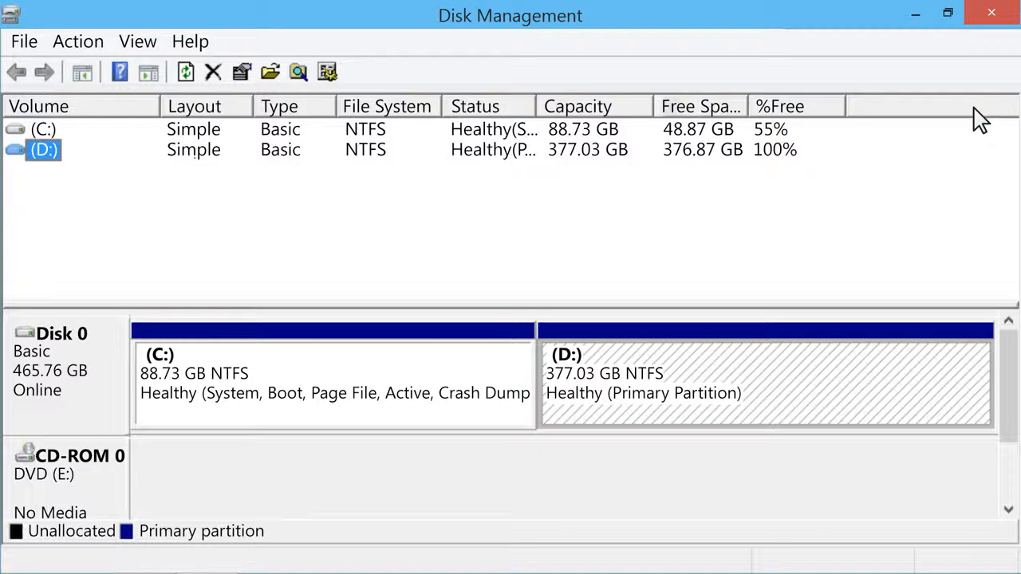
right_click(53, 154)
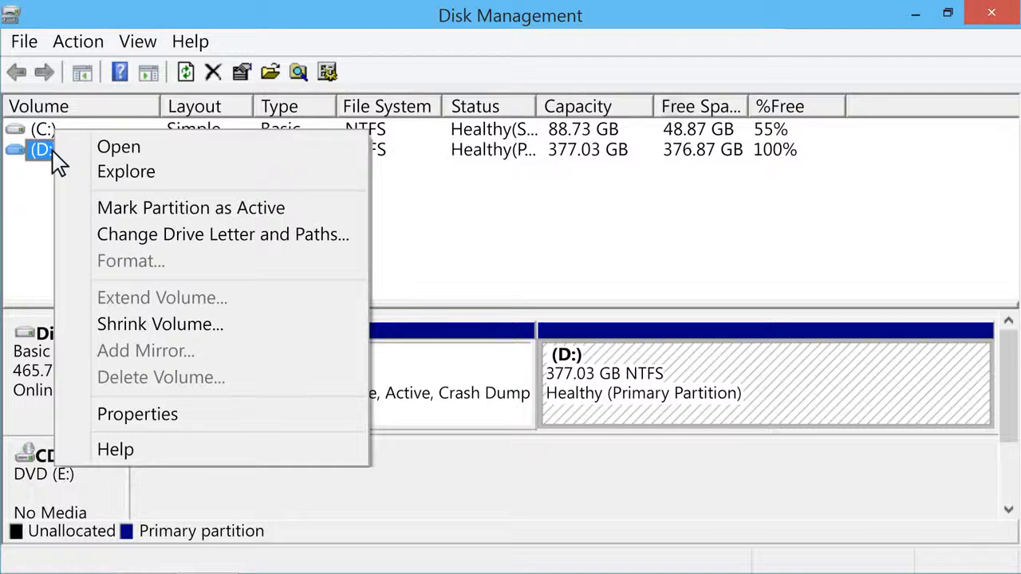
left_click(257, 236)
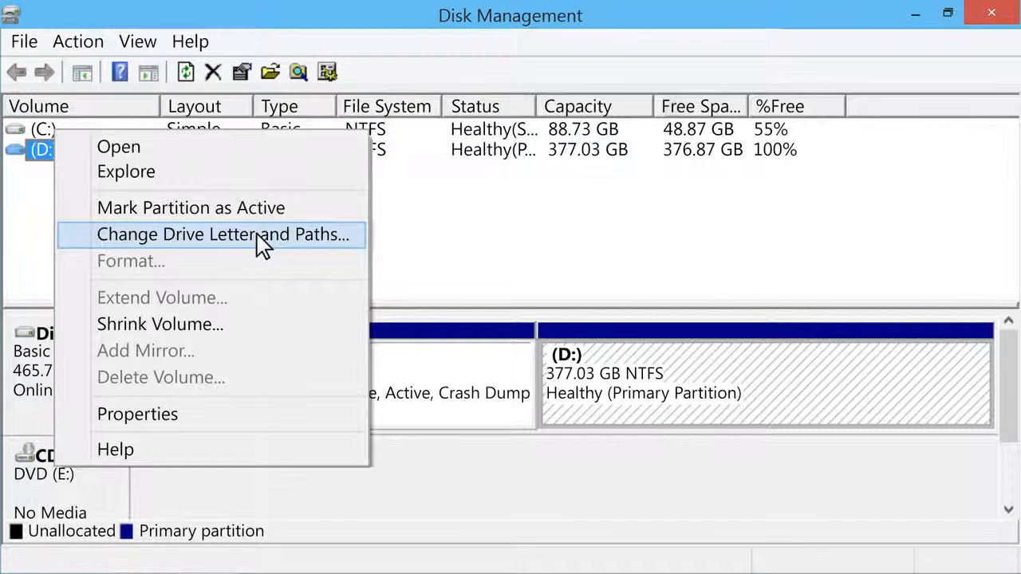
left_click(257, 236)
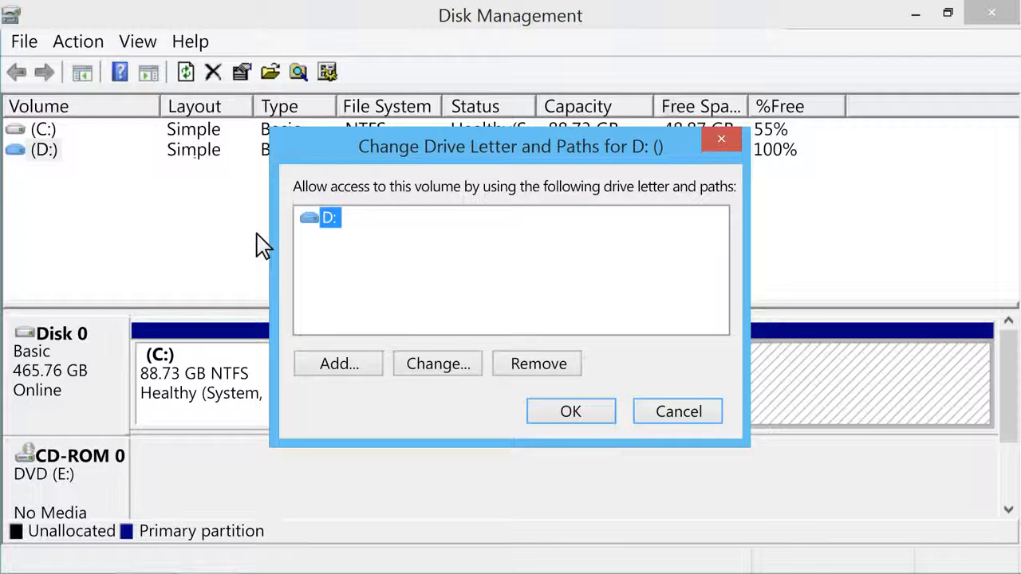
left_click(555, 366)
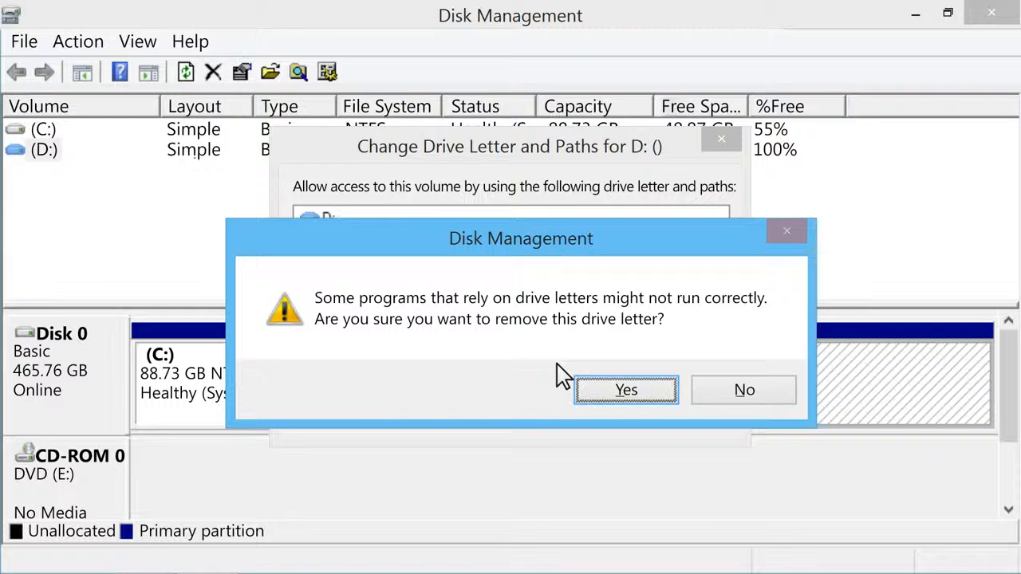
left_click(641, 390)
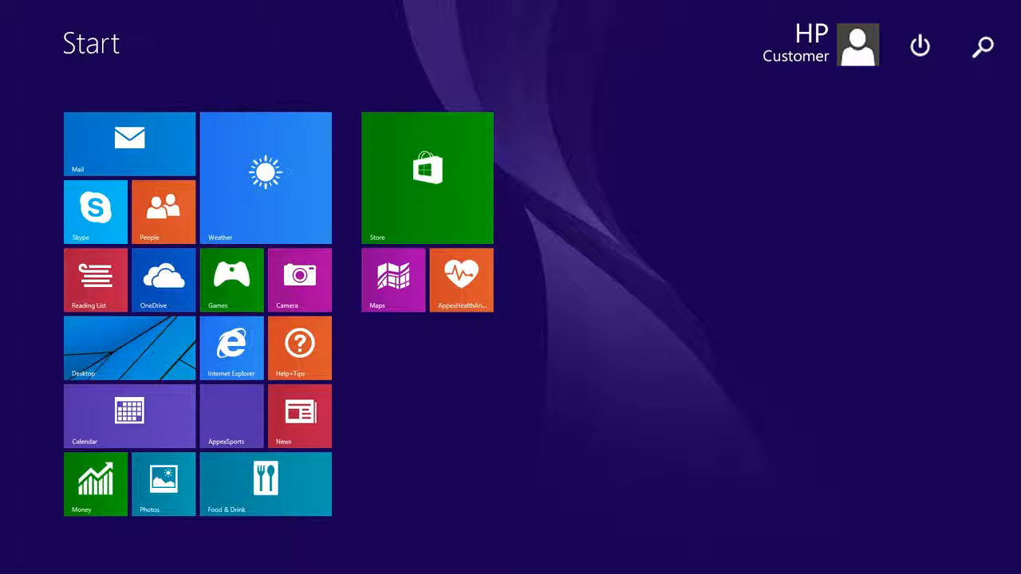
- Open Disk Management from the Start screen and shrink the C: volume by 10280 MB
type("disk managemen")
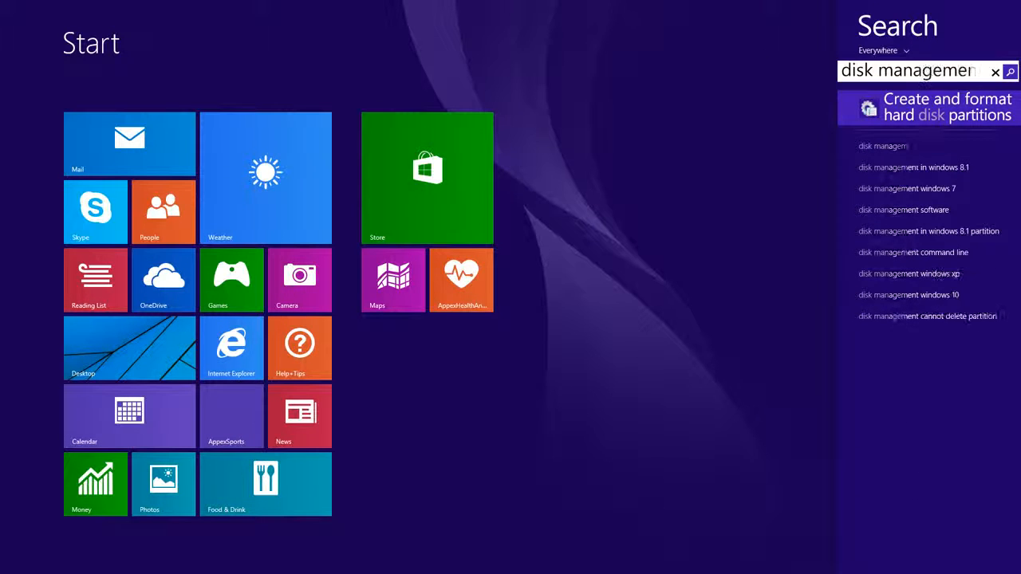
type("t")
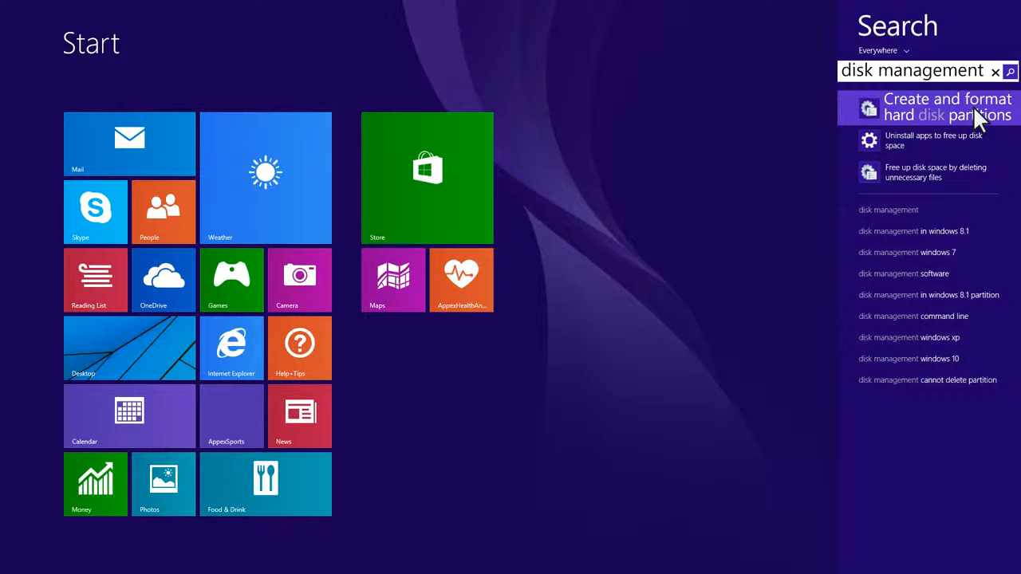
left_click(973, 106)
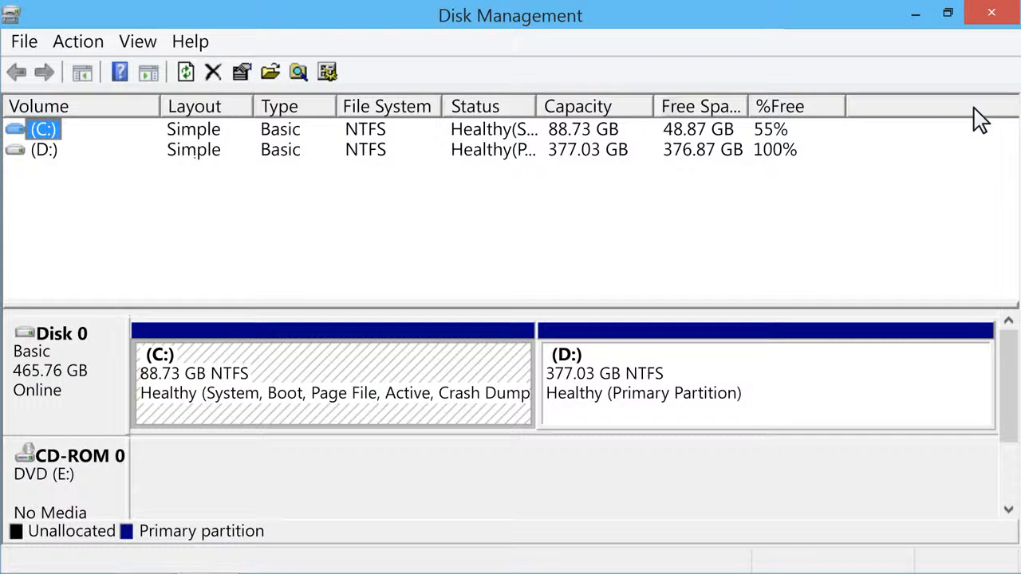
right_click(46, 130)
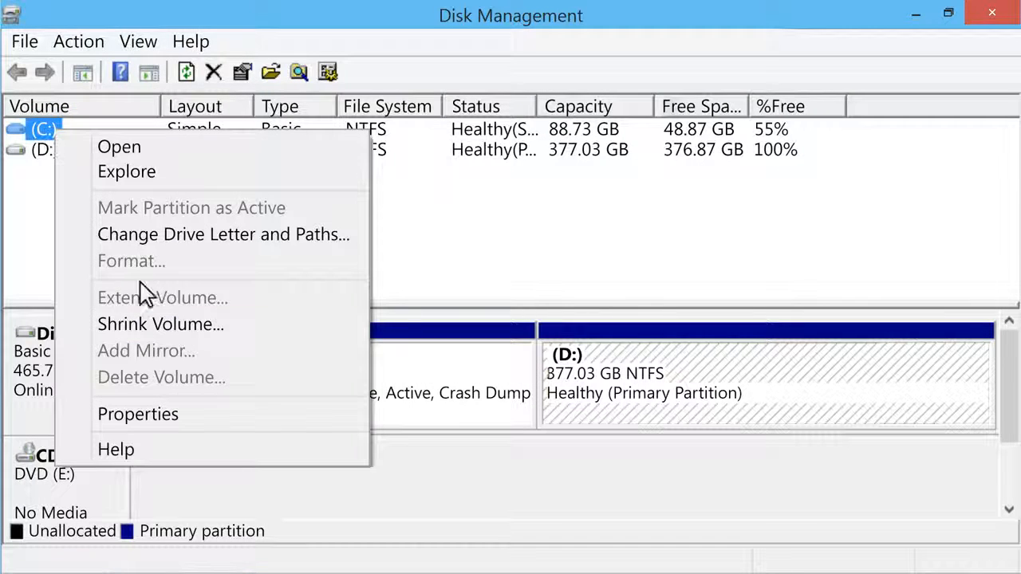
left_click(167, 324)
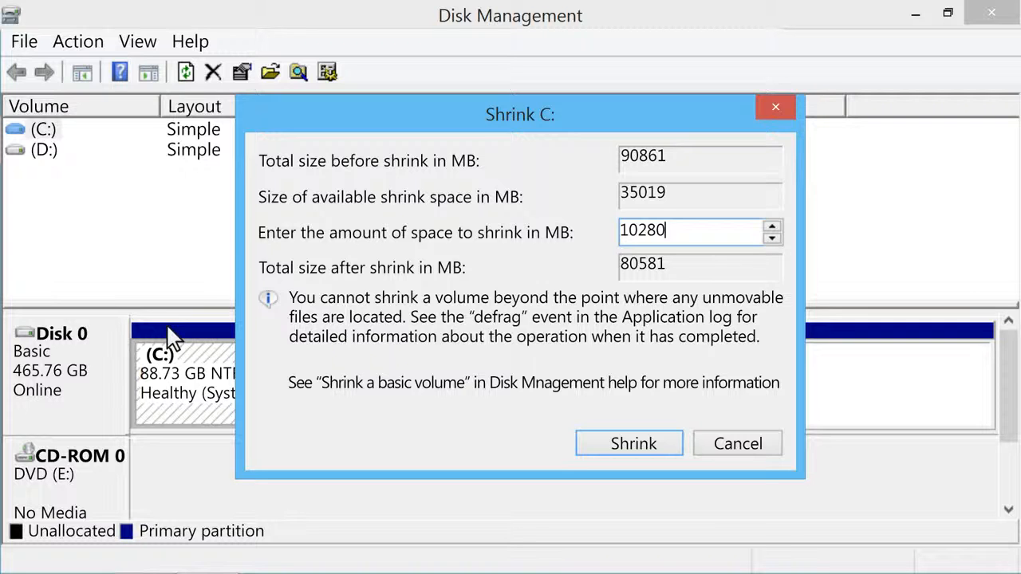
left_click(645, 445)
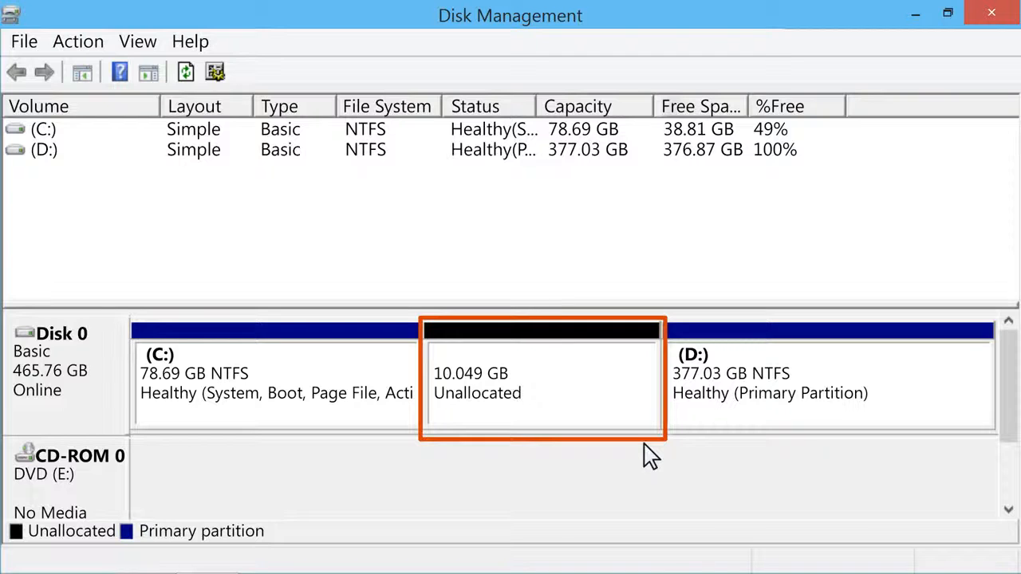
- Set up a new simple volume in the unallocated space, using 10279 MB and drive letter F
left_click(528, 404)
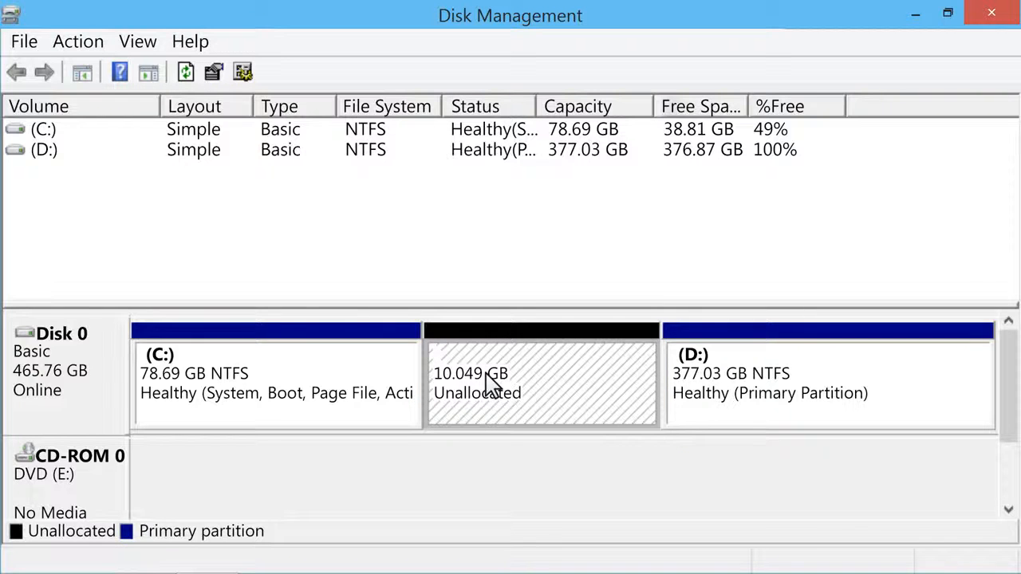
right_click(489, 385)
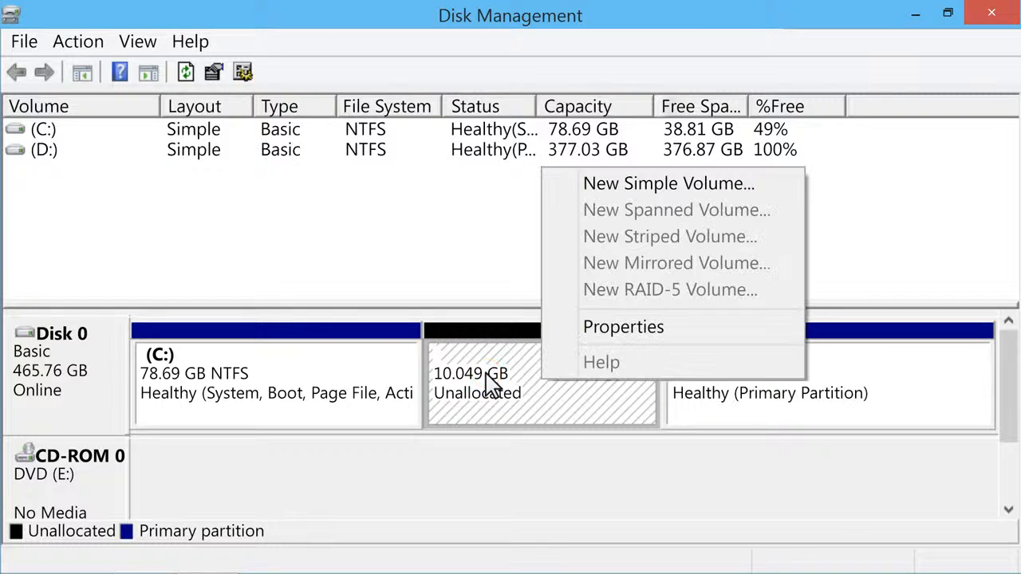
left_click(684, 185)
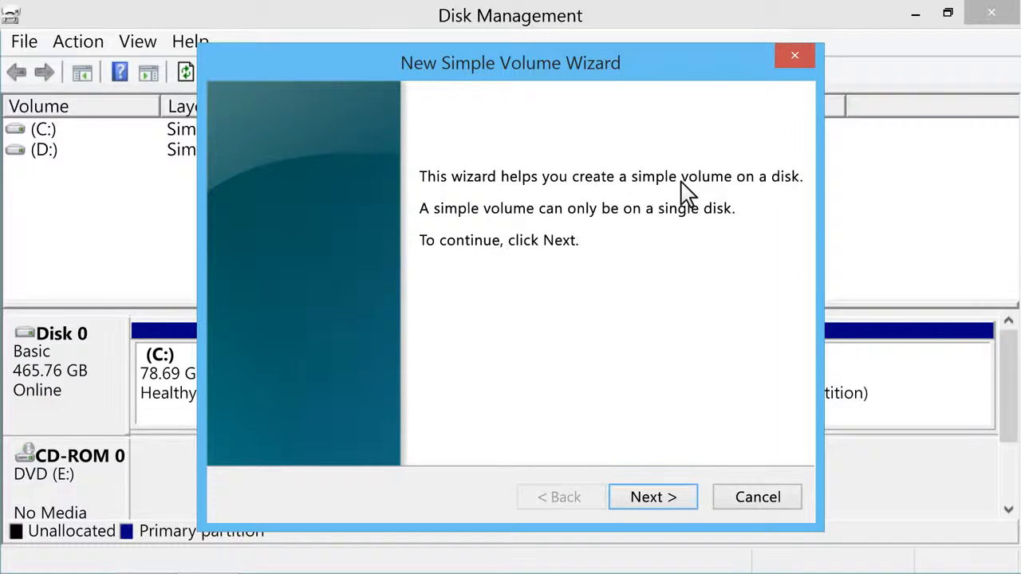
left_click(658, 497)
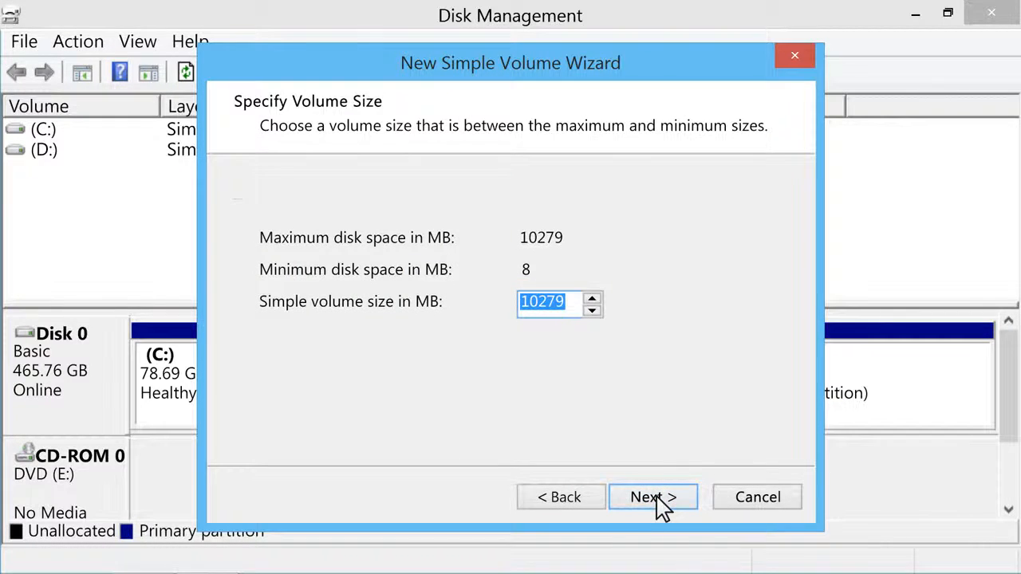
left_click(654, 498)
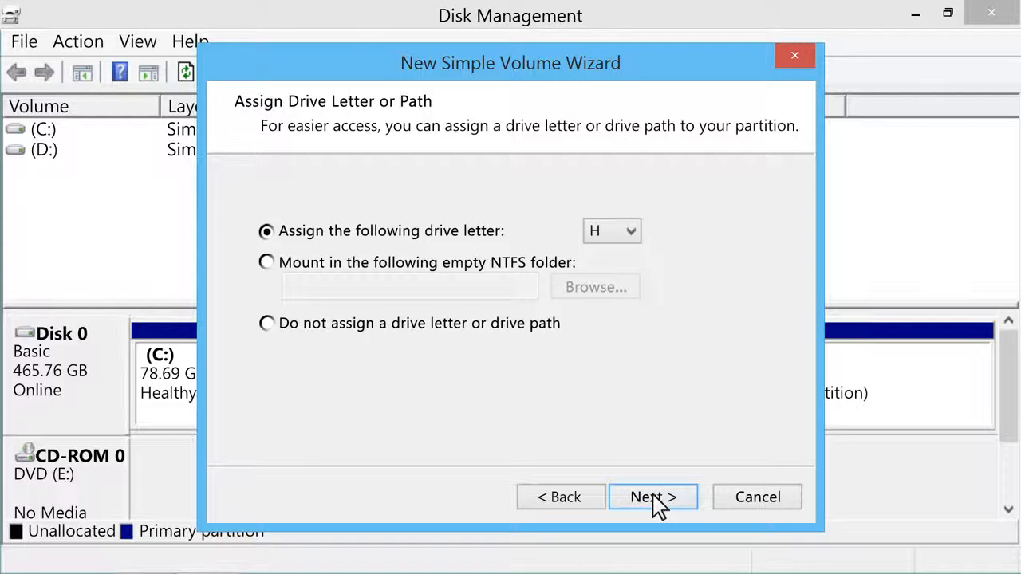
left_click(632, 232)
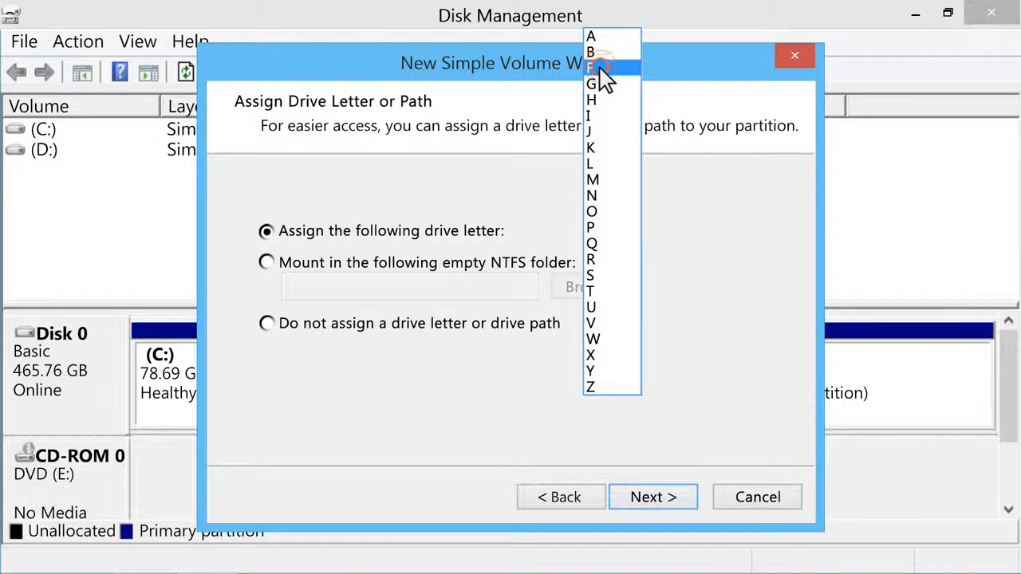
left_click(600, 68)
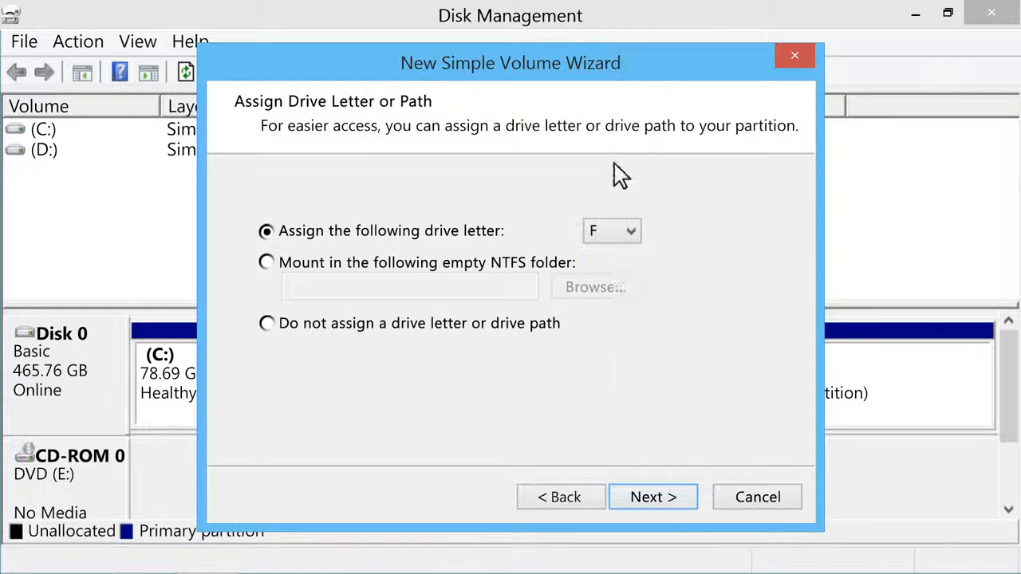
left_click(653, 497)
- Finish creating the new NTFS volume with volume label F and quick format, and close the new drive's folder window
double_click(491, 362)
key("BackSpace")
type("F")
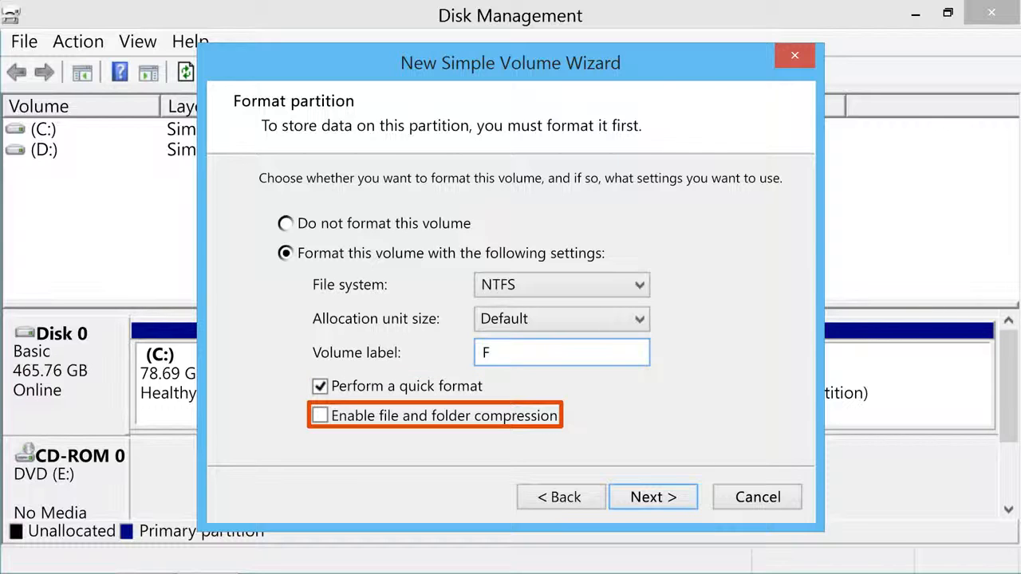
left_click(320, 387)
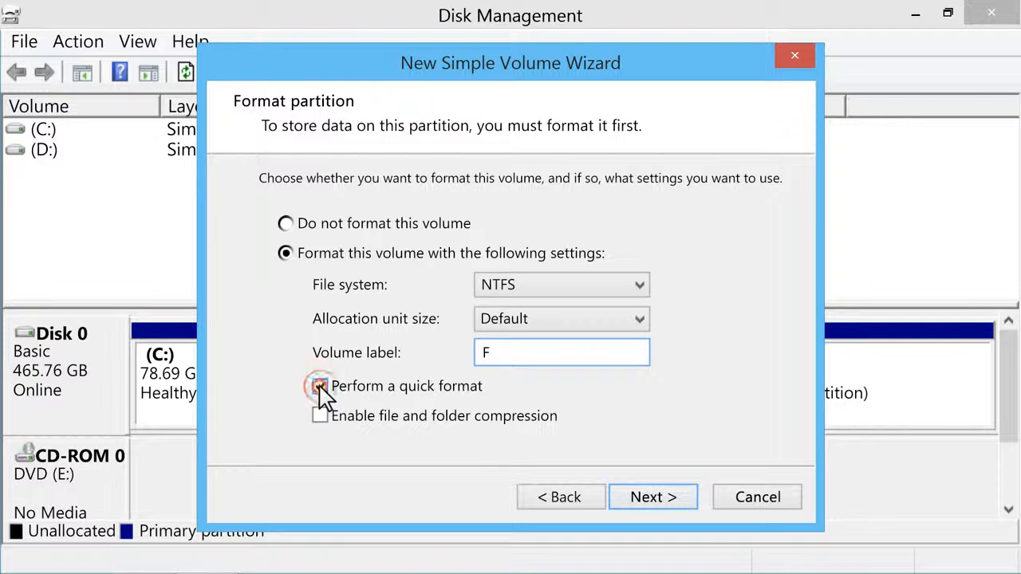
left_click(658, 498)
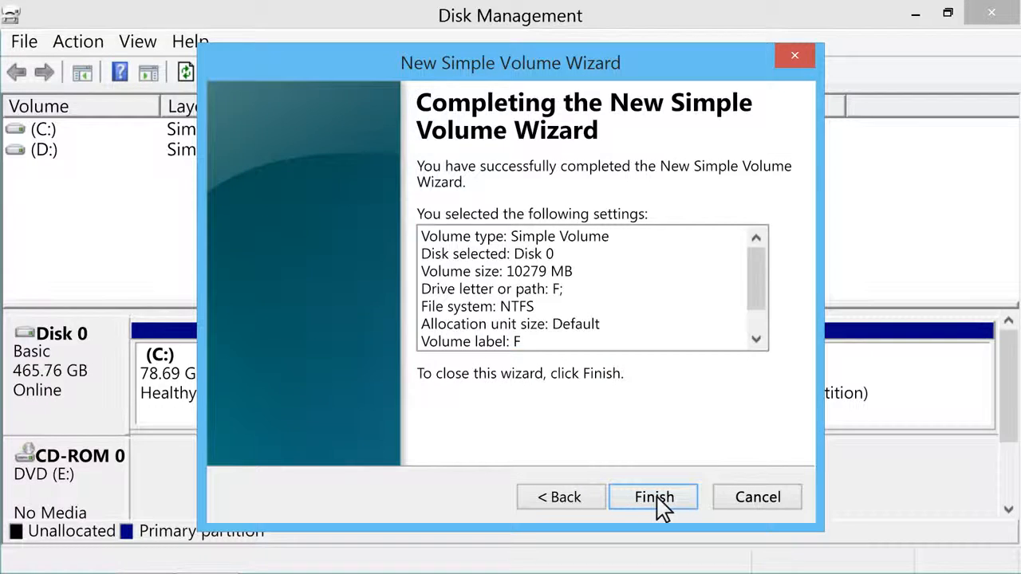
left_click(658, 503)
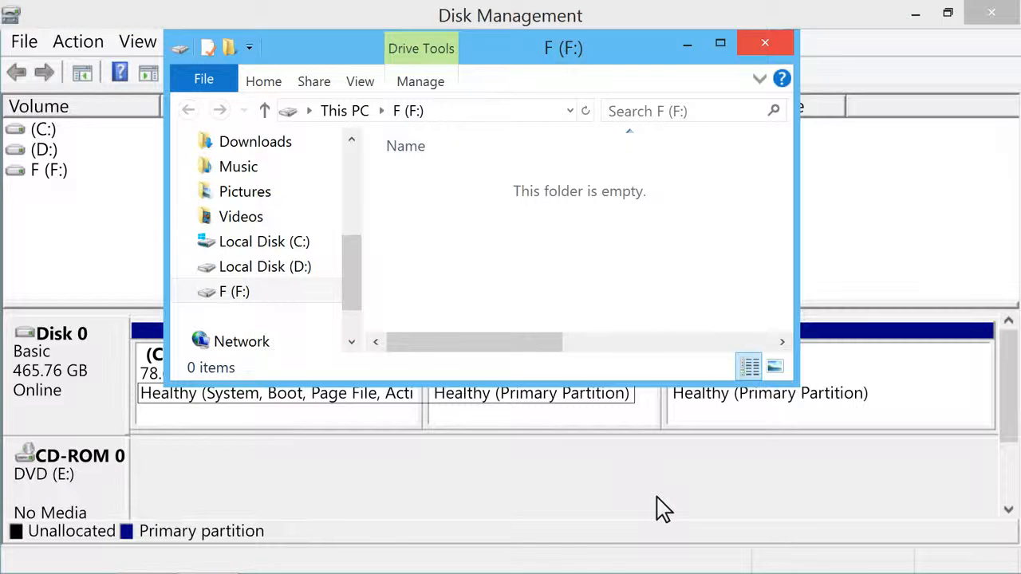
left_click(766, 43)
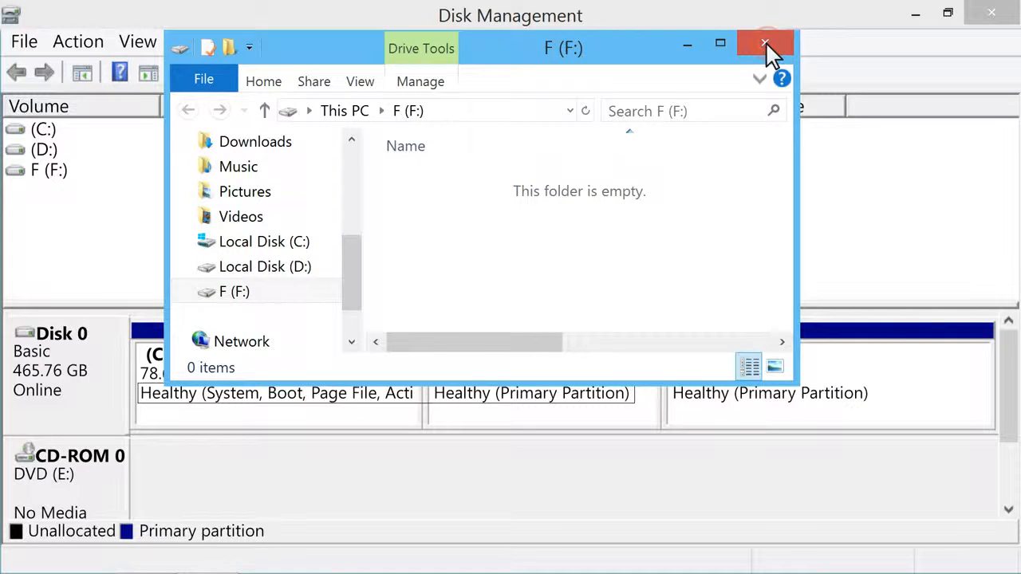
left_click(766, 43)
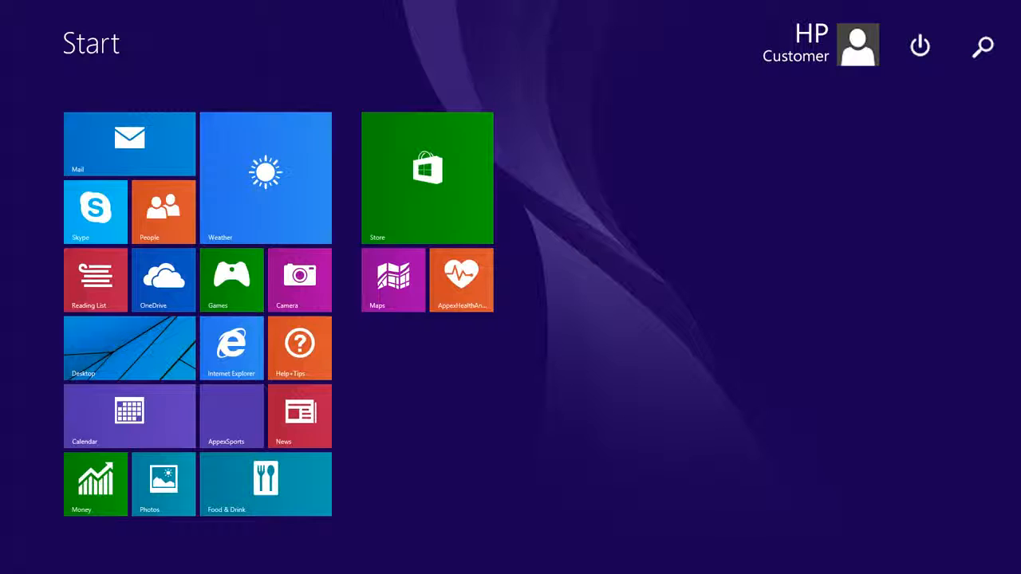
- Find and open Disk Management from the Start screen and delete the F: volume, accepting the erasure of its data
type("disk management")
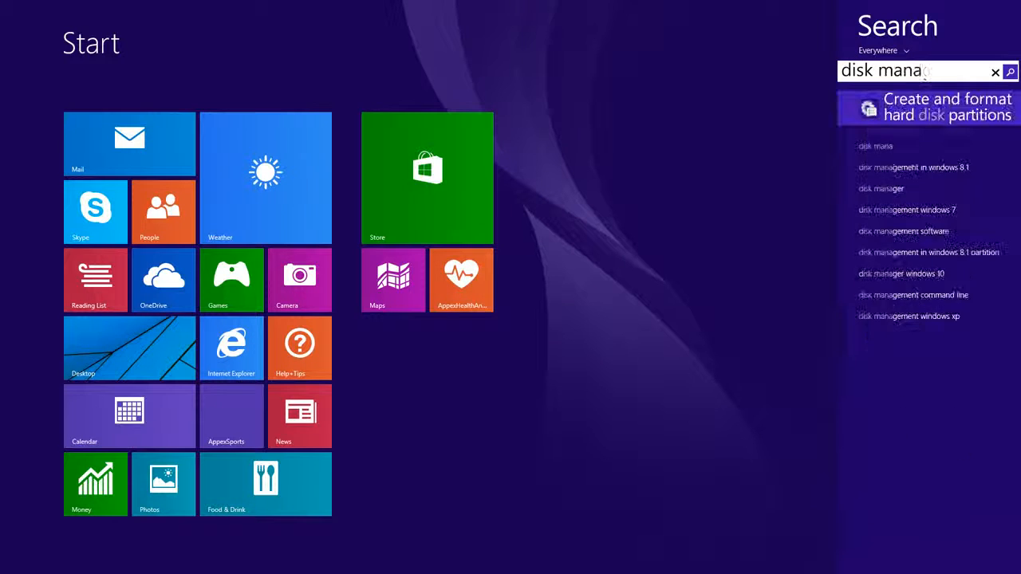
left_click(973, 106)
left_click(54, 171)
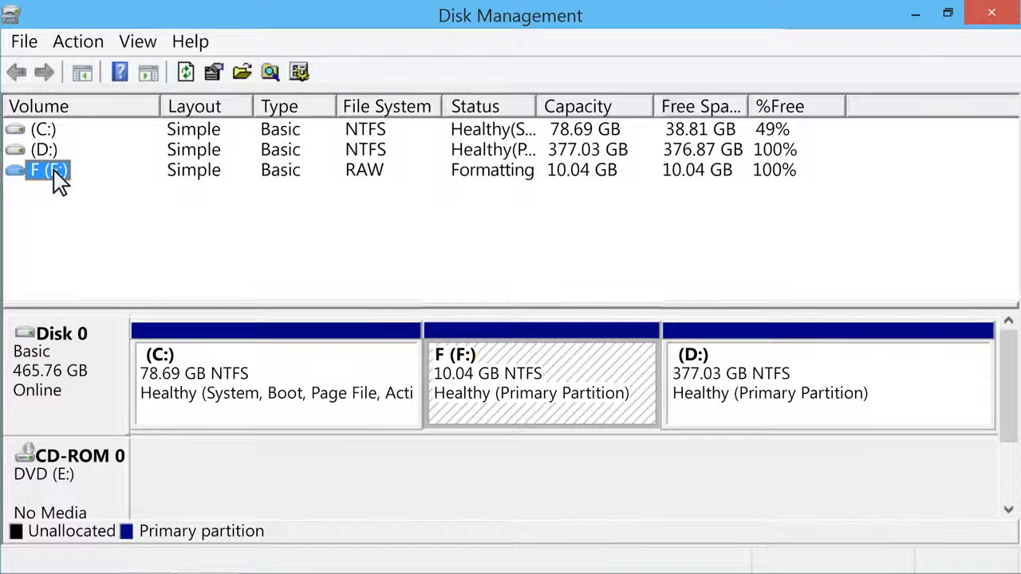
right_click(55, 175)
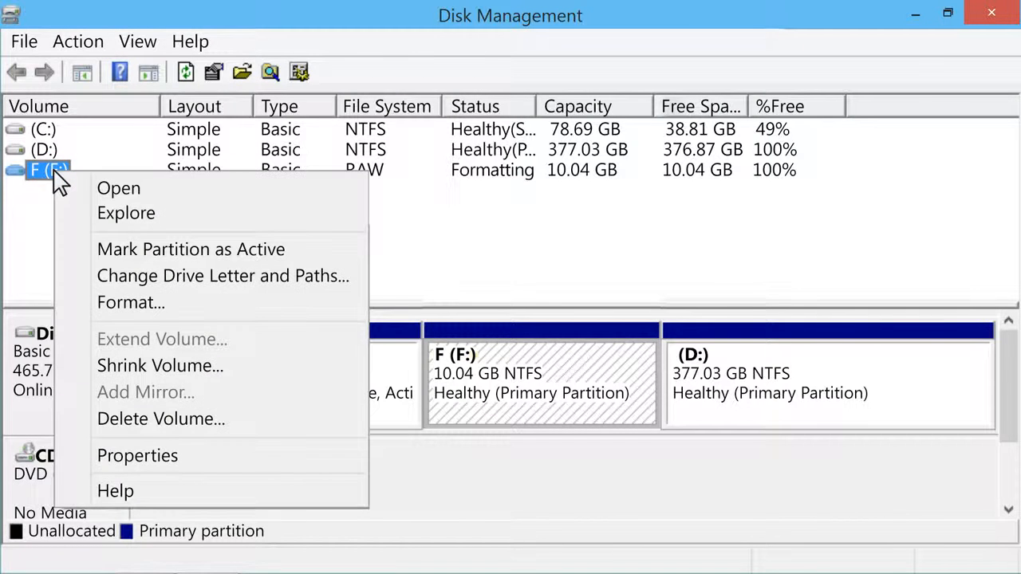
left_click(170, 421)
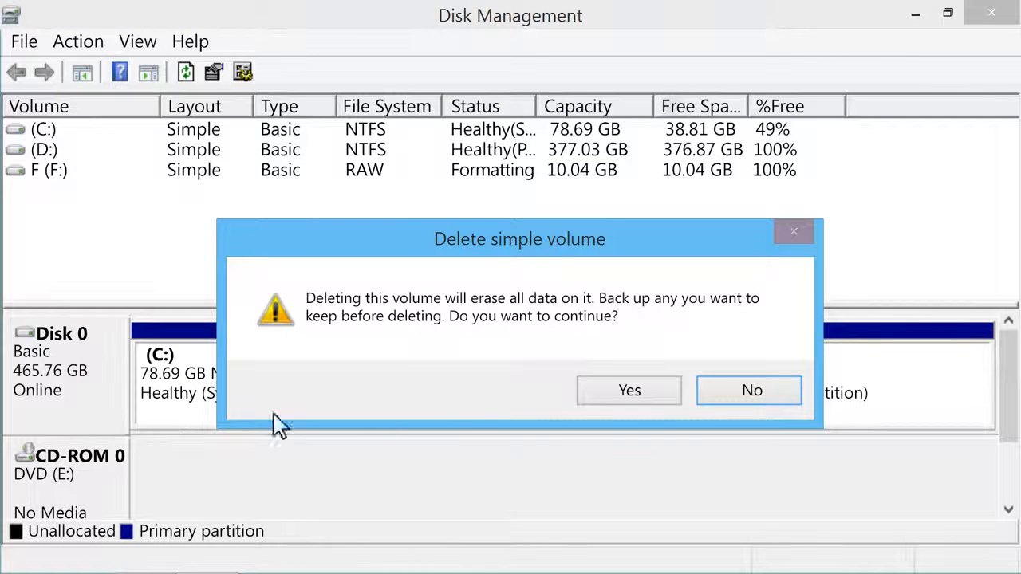
left_click(640, 391)
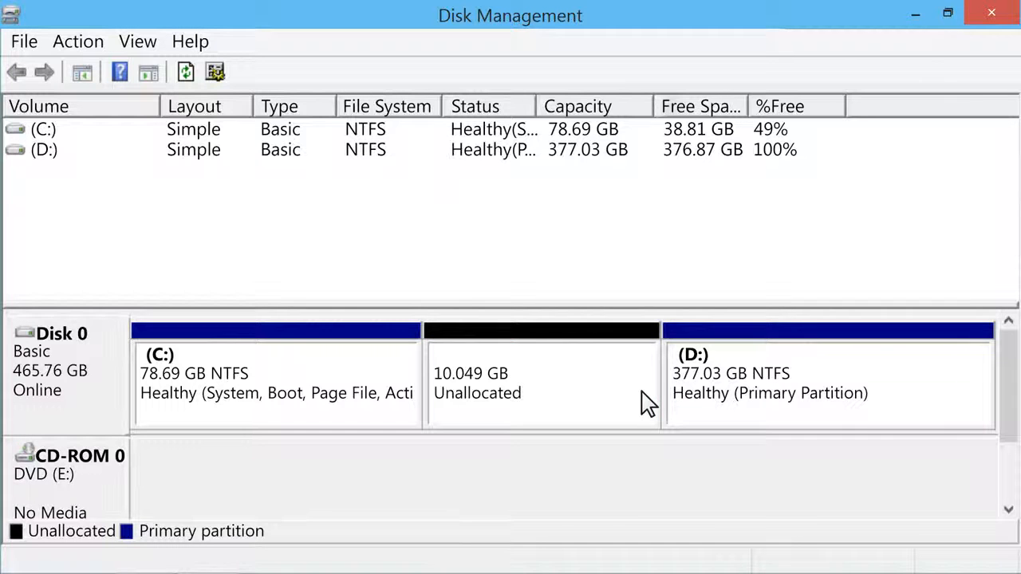
- Extend the C: volume with the 10279 MB of unallocated space on Disk 0 using the Extend Volume Wizard
left_click(44, 130)
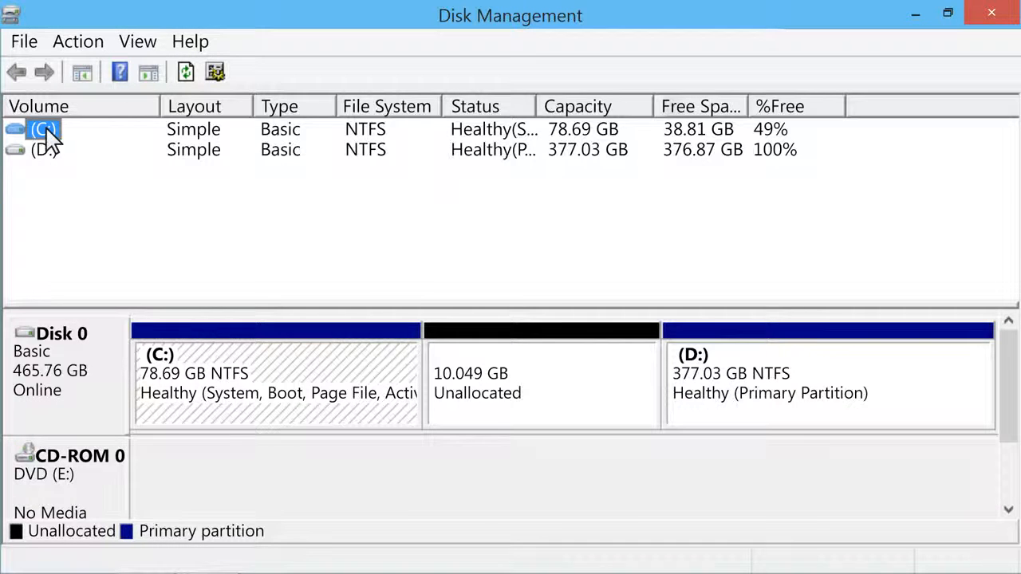
right_click(46, 136)
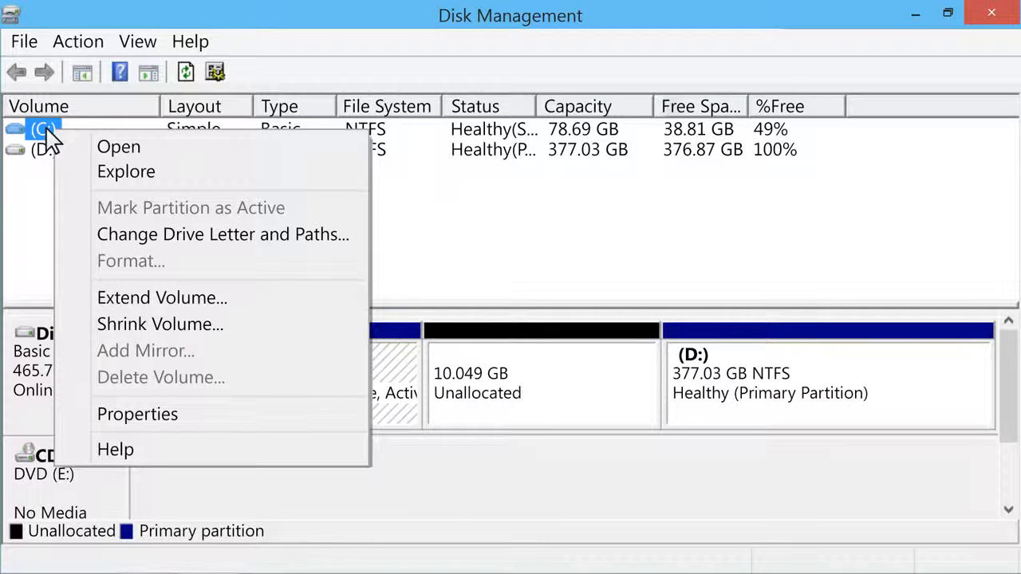
left_click(186, 298)
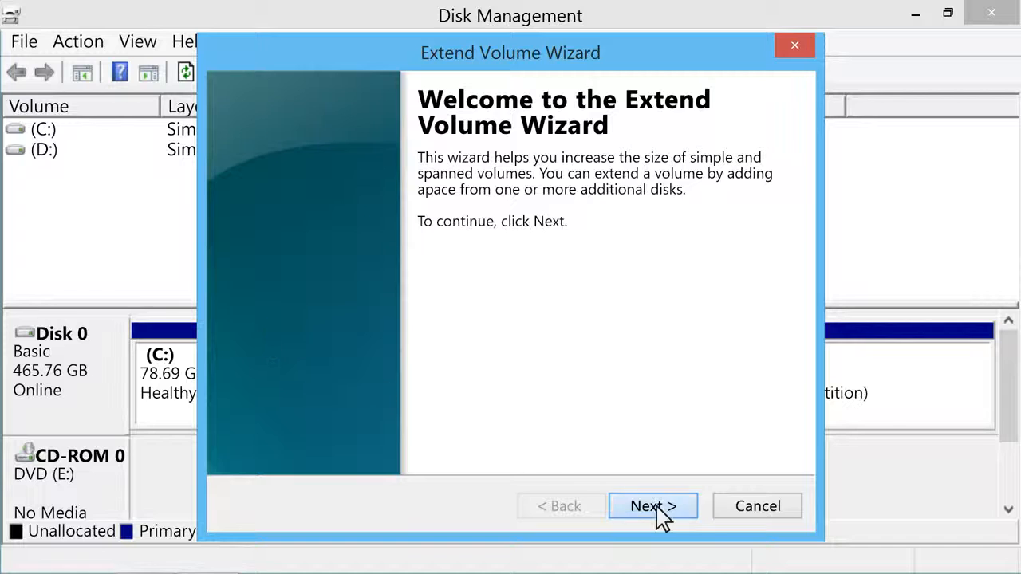
left_click(654, 507)
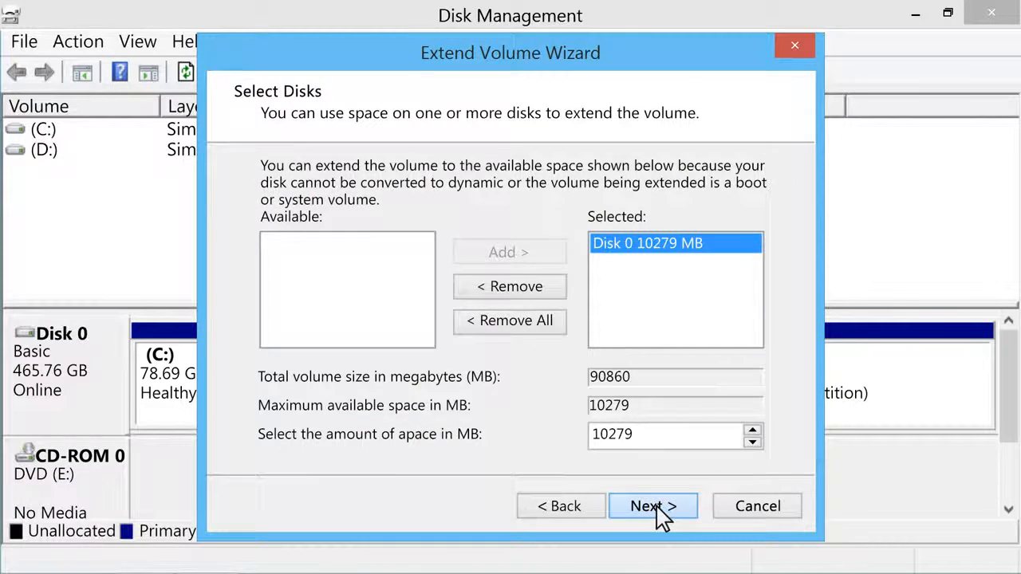
left_click(654, 507)
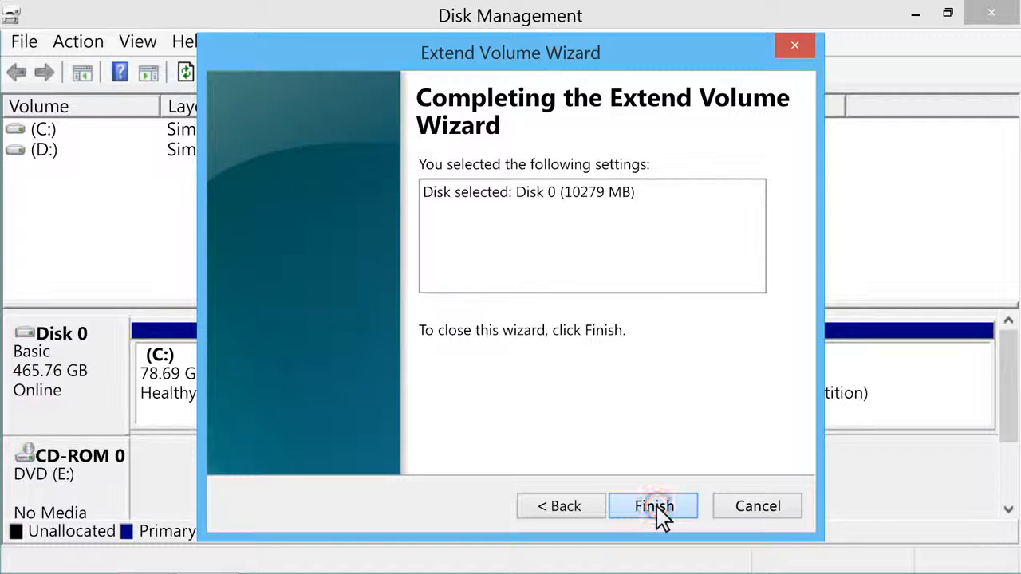
left_click(654, 507)
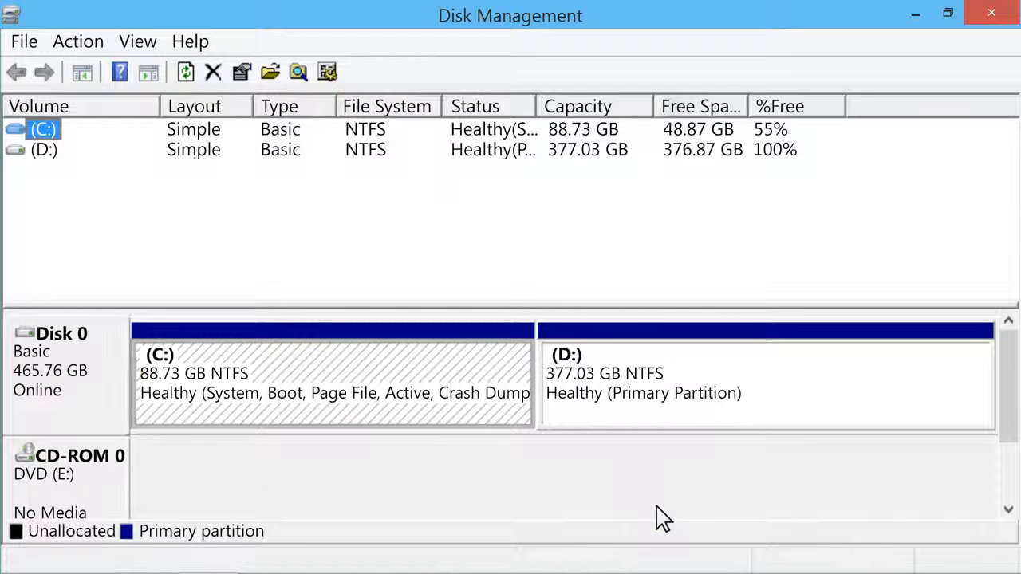